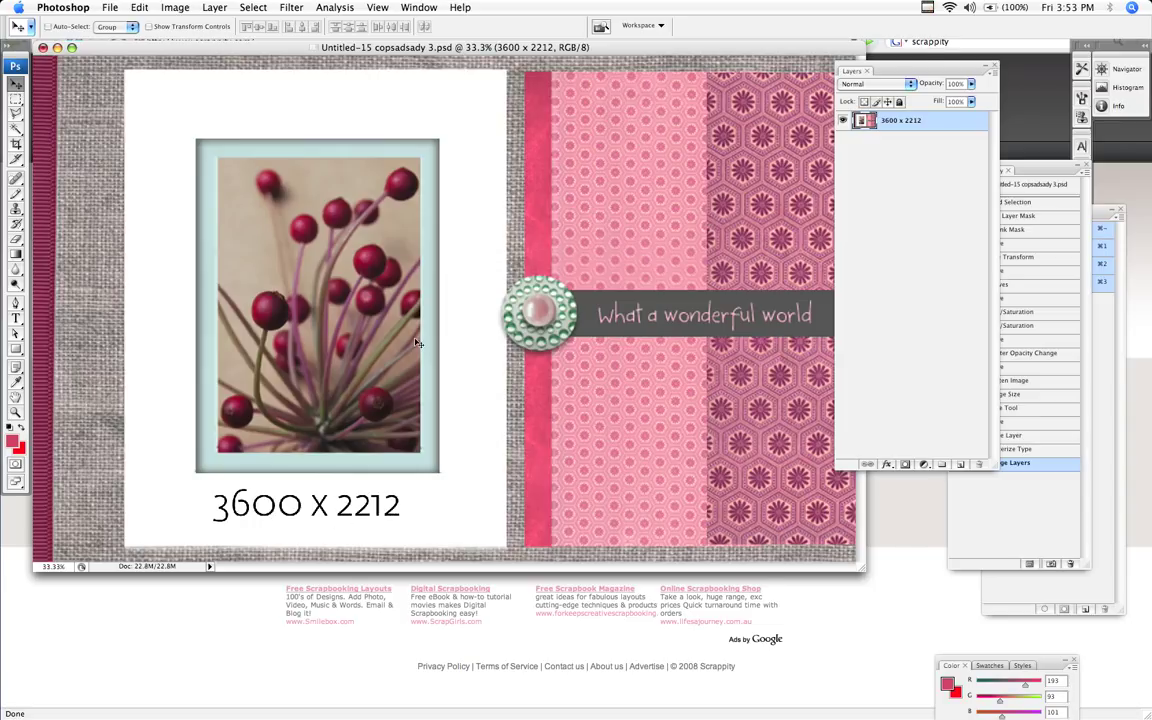
Zoom the Untitled-15 scrapbook layout out to 12.5% so its window shrinks to fit
{"action": "key", "text": "super+equal"}
{"action": "key", "text": "super+equal"}
{"action": "key", "text": "super+minus"}
{"action": "key", "text": "super+minus"}
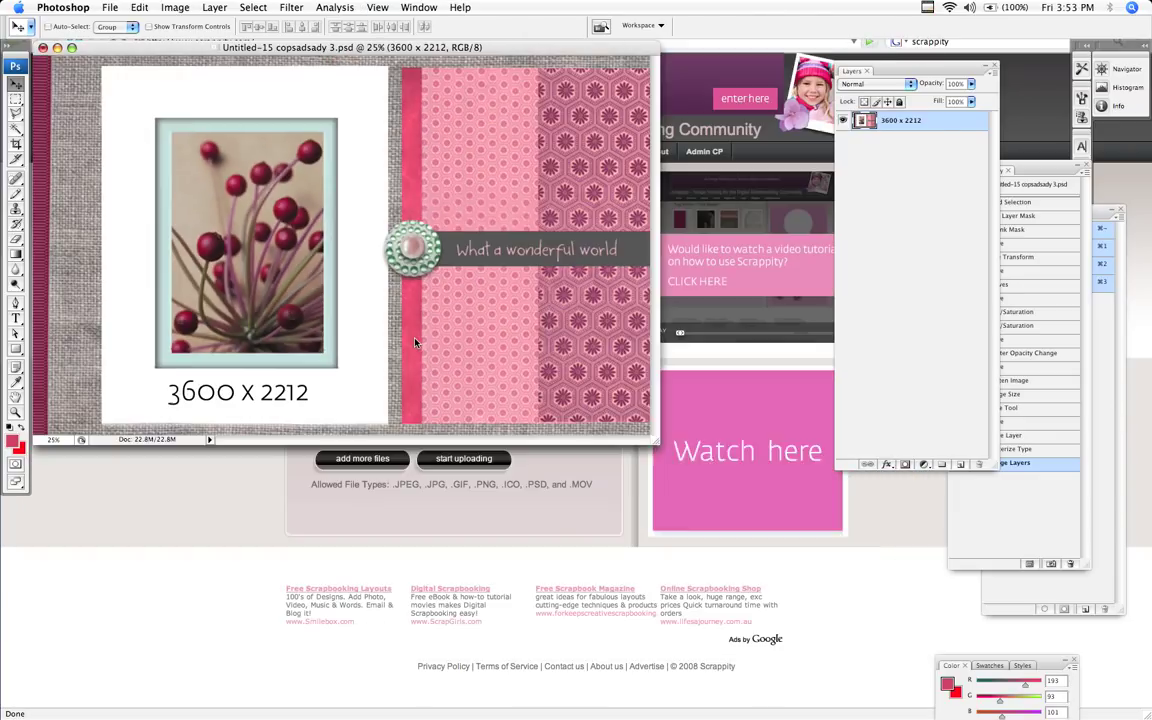
{"action": "key", "text": "super+minus"}
{"action": "key", "text": "super+minus"}
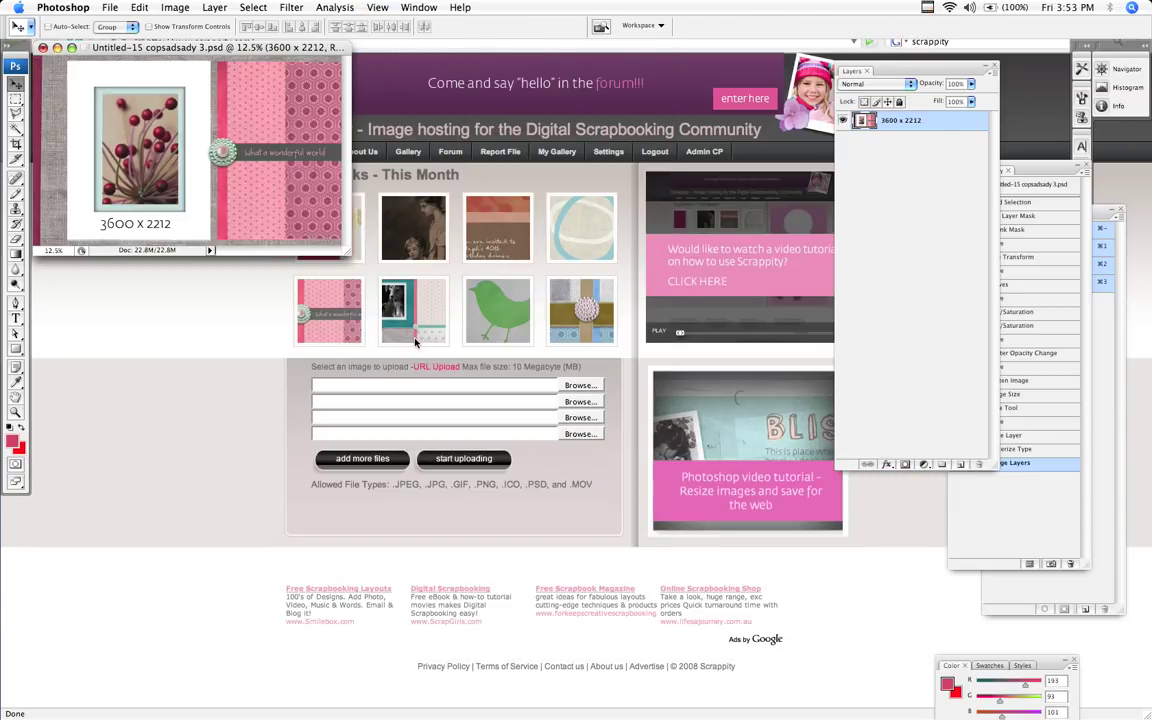
Create a new white Photo-preset document, Landscape 4 x 6 at 300 pixels/inch
{"action": "left_click", "coordinate": [110, 7]}
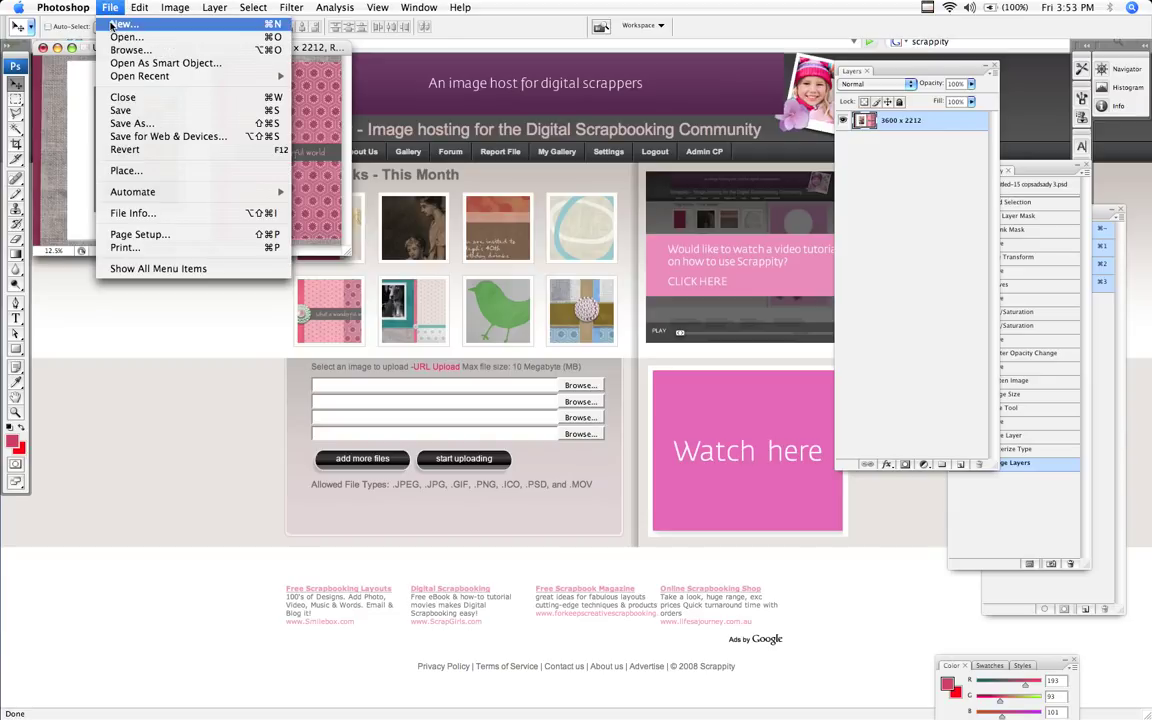
{"action": "left_click", "coordinate": [123, 24]}
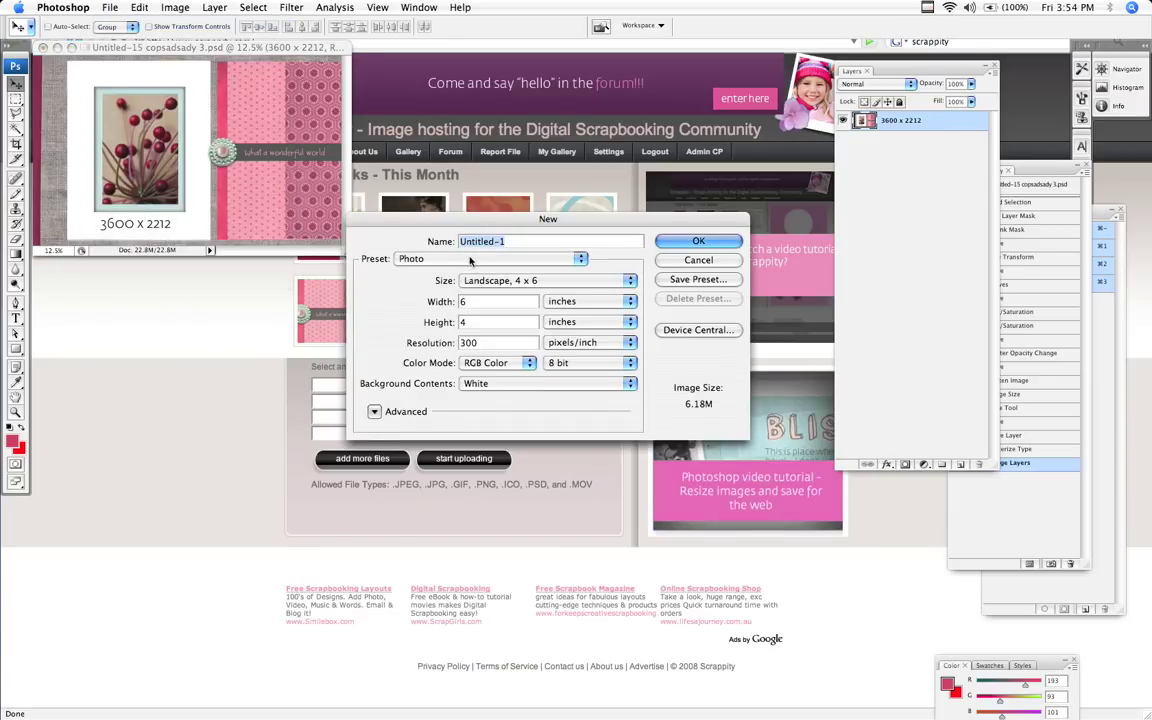
{"action": "left_click", "coordinate": [480, 259]}
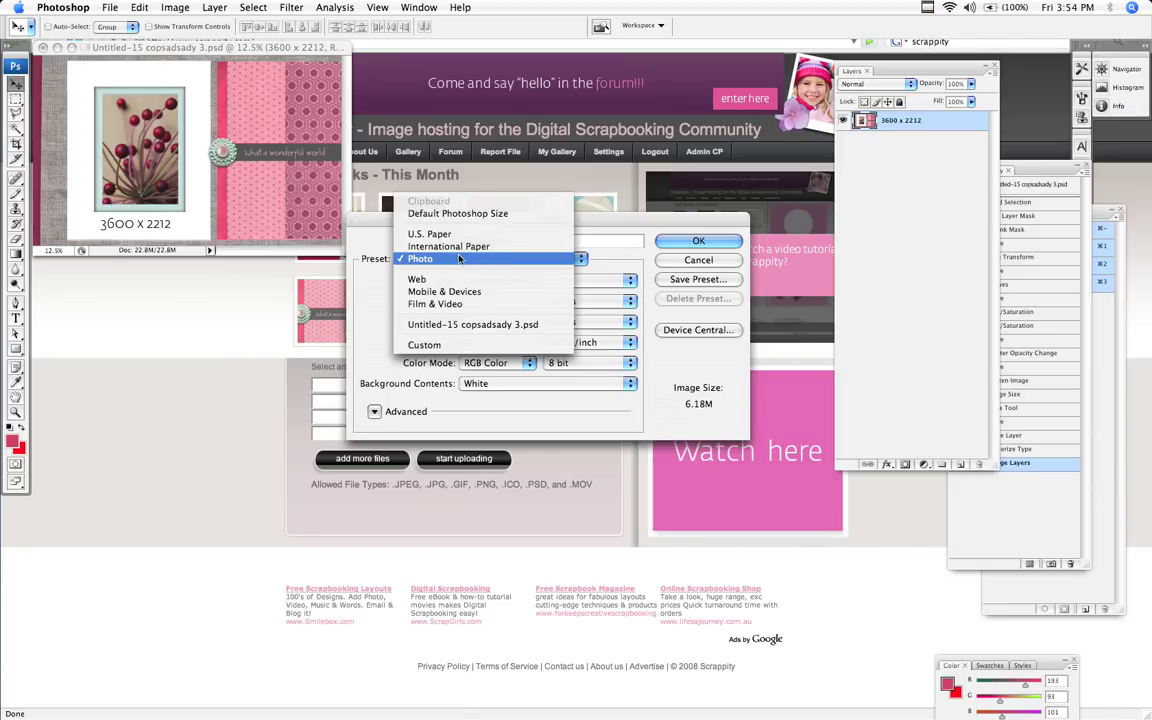
{"action": "left_click", "coordinate": [488, 260]}
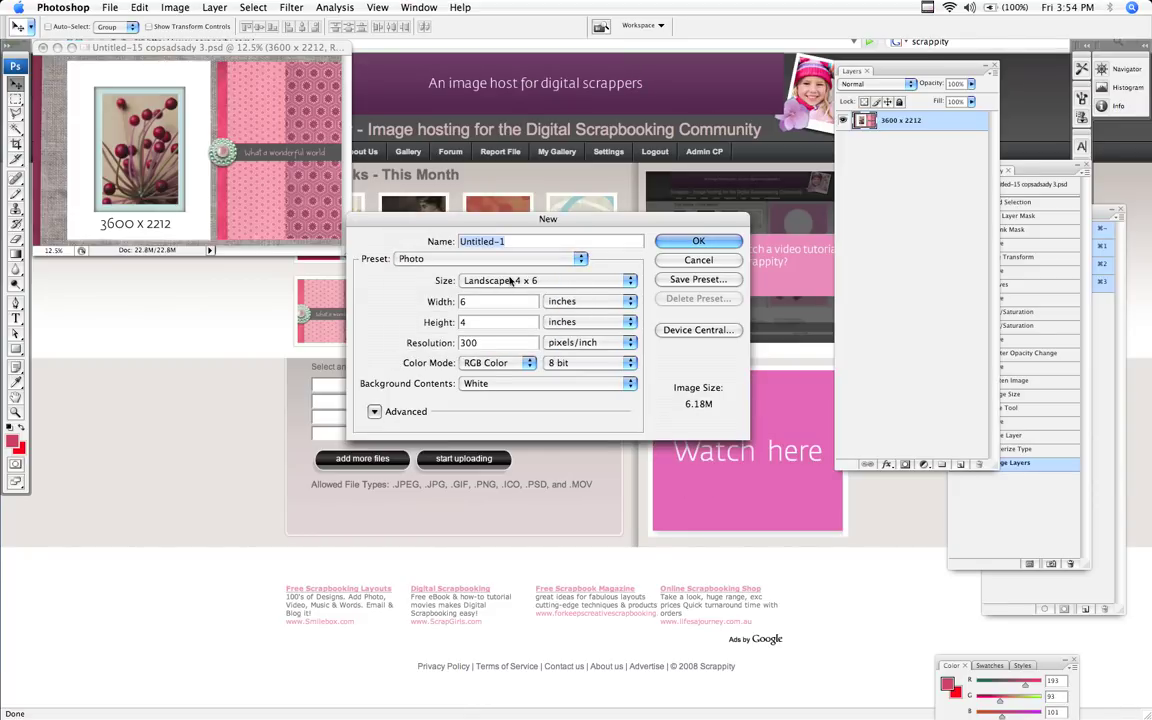
{"action": "left_click", "coordinate": [510, 282]}
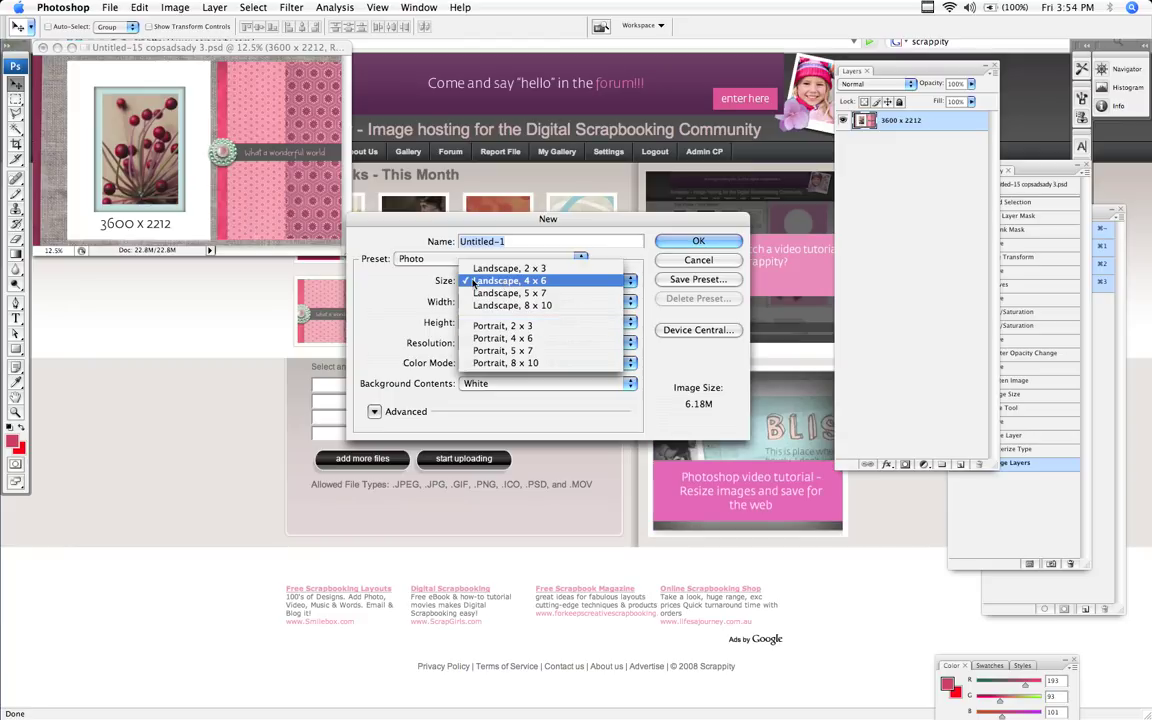
{"action": "left_click", "coordinate": [497, 283]}
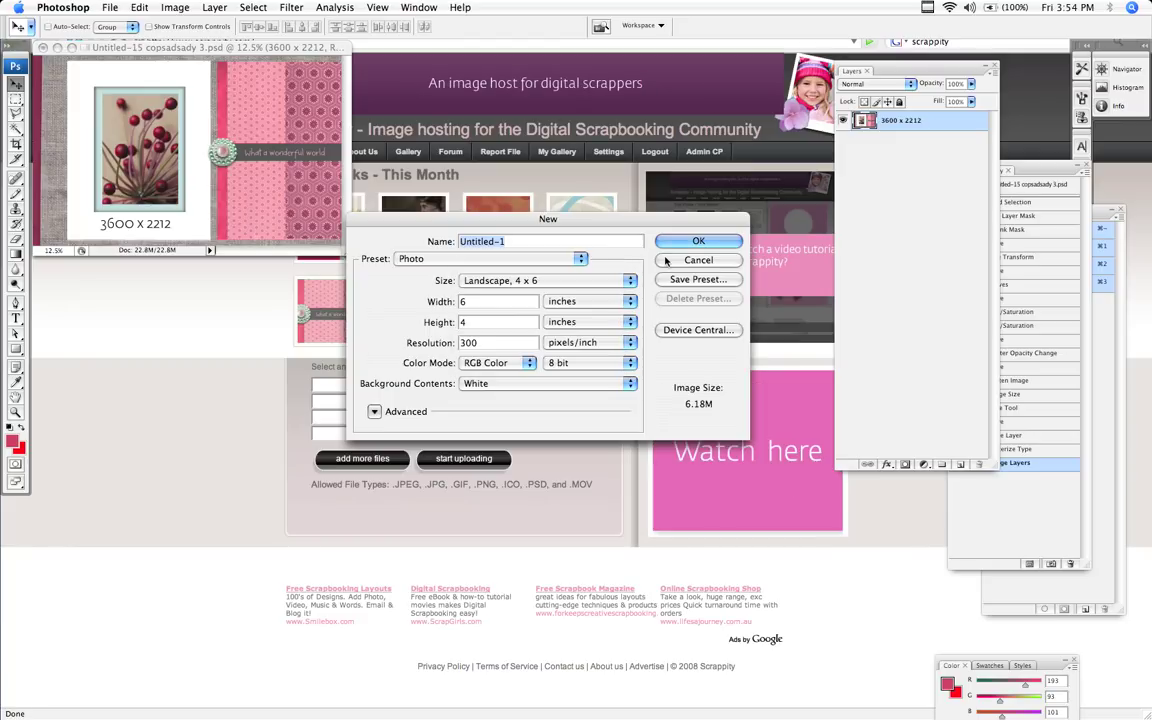
{"action": "double_click", "coordinate": [487, 343]}
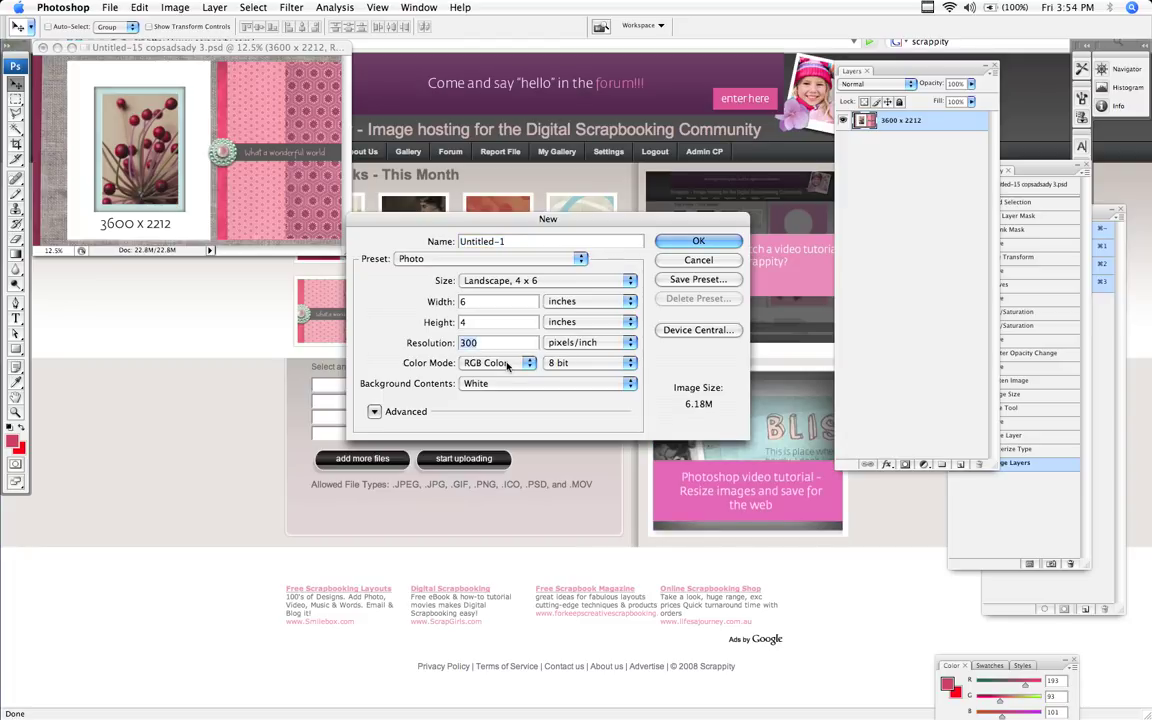
{"action": "left_click", "coordinate": [677, 242]}
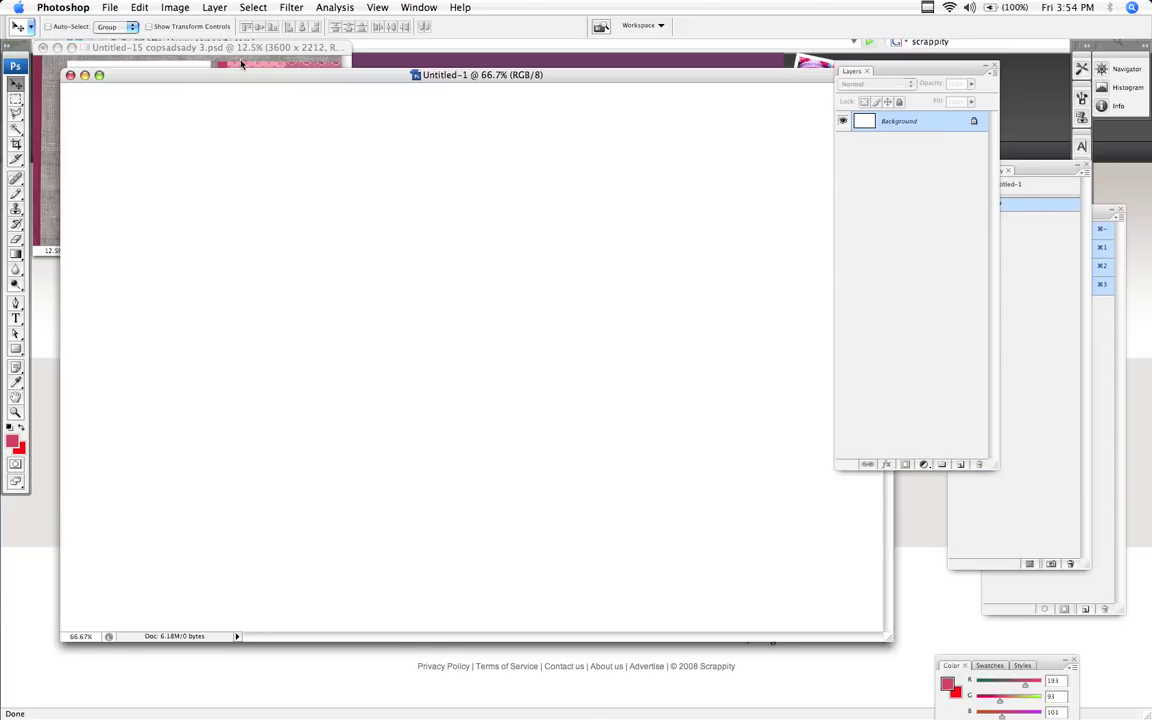
Add a '6x4' text layer to the new blank canvas
{"action": "left_click_drag", "start_coordinate": [241, 64], "coordinate": [511, 222]}
{"action": "left_click", "coordinate": [15, 320]}
{"action": "left_click_drag", "start_coordinate": [258, 199], "coordinate": [707, 553]}
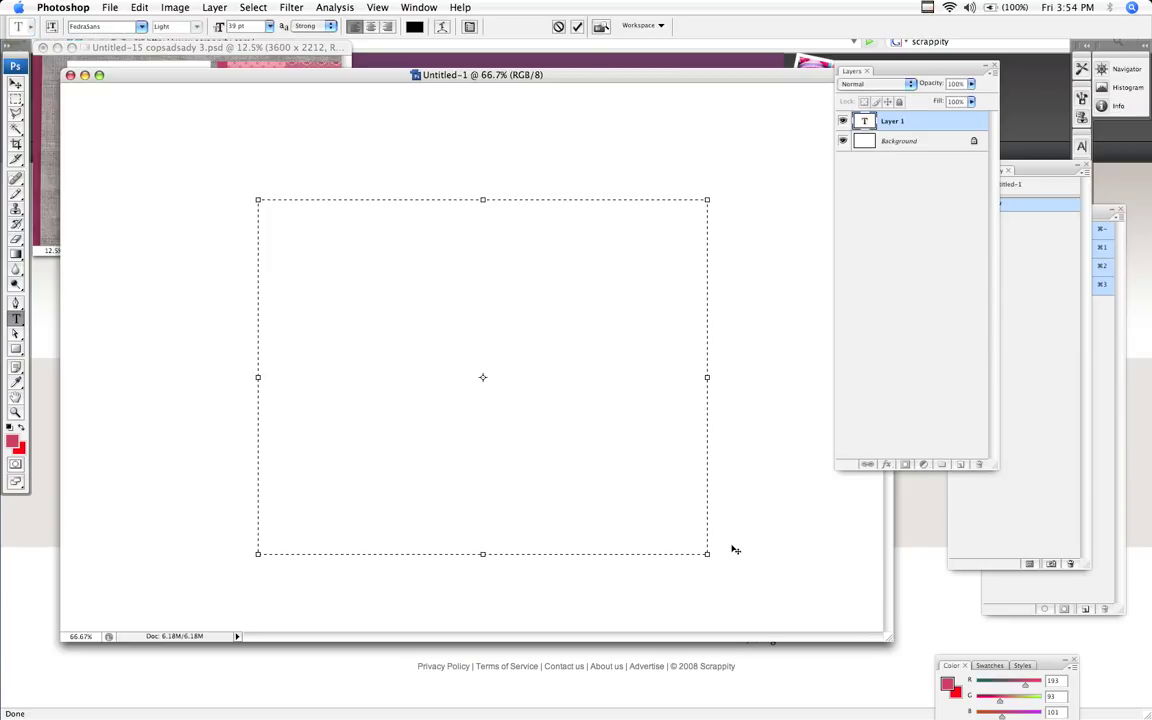
{"action": "type", "text": "X4"}
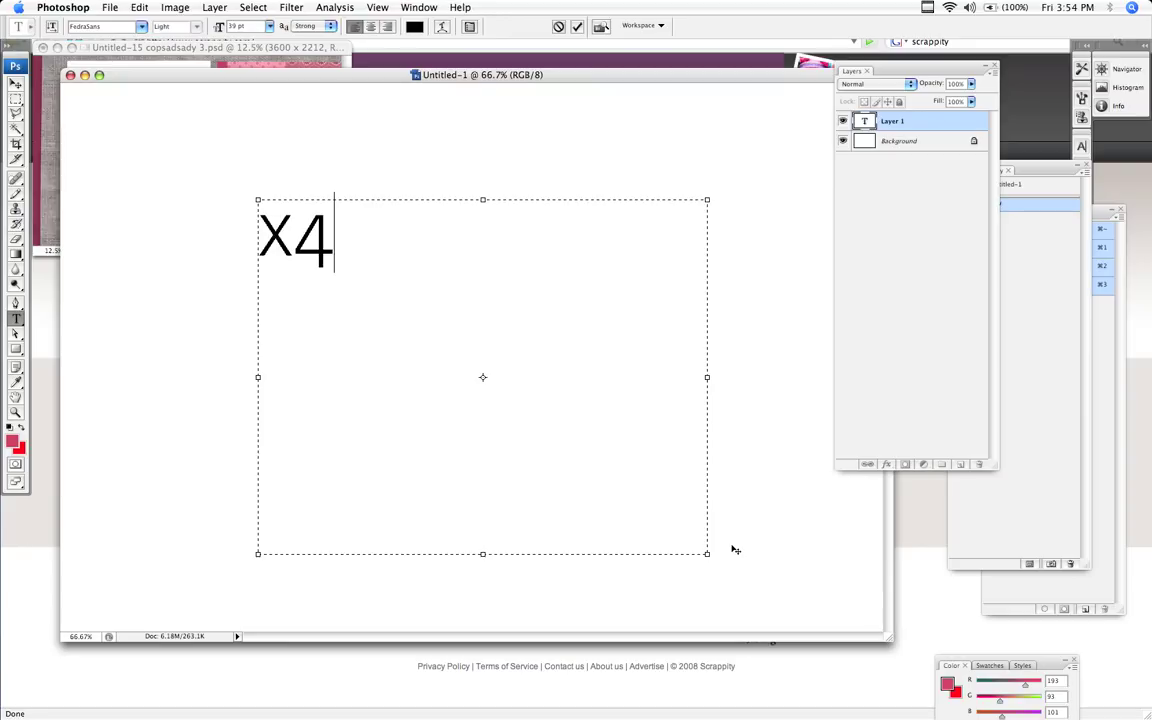
{"action": "key", "text": "BackSpace"}
{"action": "key", "text": "BackSpace"}
{"action": "type", "text": "6"}
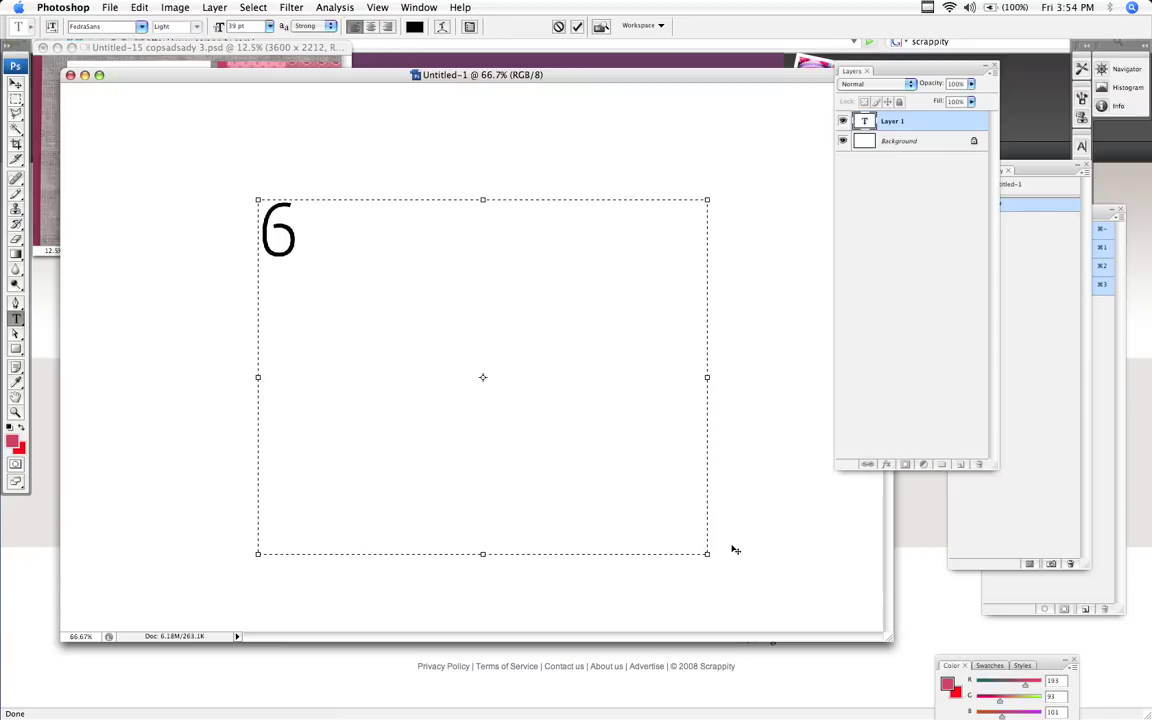
{"action": "type", "text": "x4"}
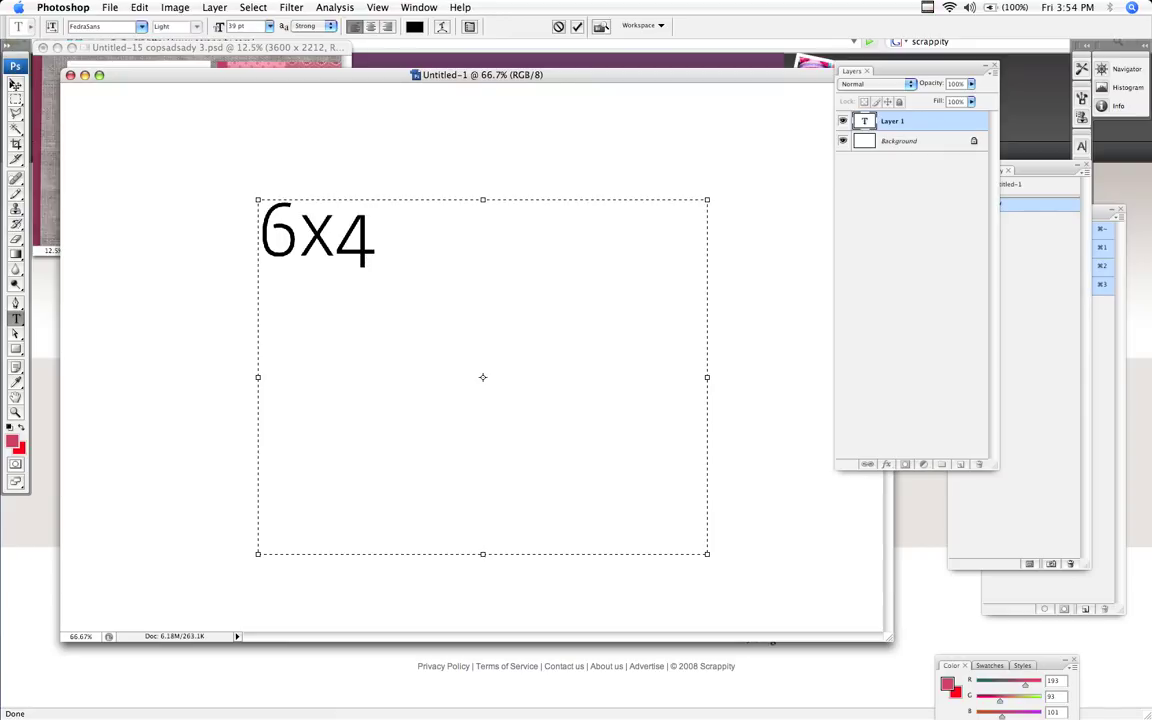
{"action": "left_click", "coordinate": [15, 83]}
Centre the 6x4 text, zoom to 25%, and place the window beside the layout
{"action": "left_click_drag", "start_coordinate": [337, 254], "coordinate": [480, 354]}
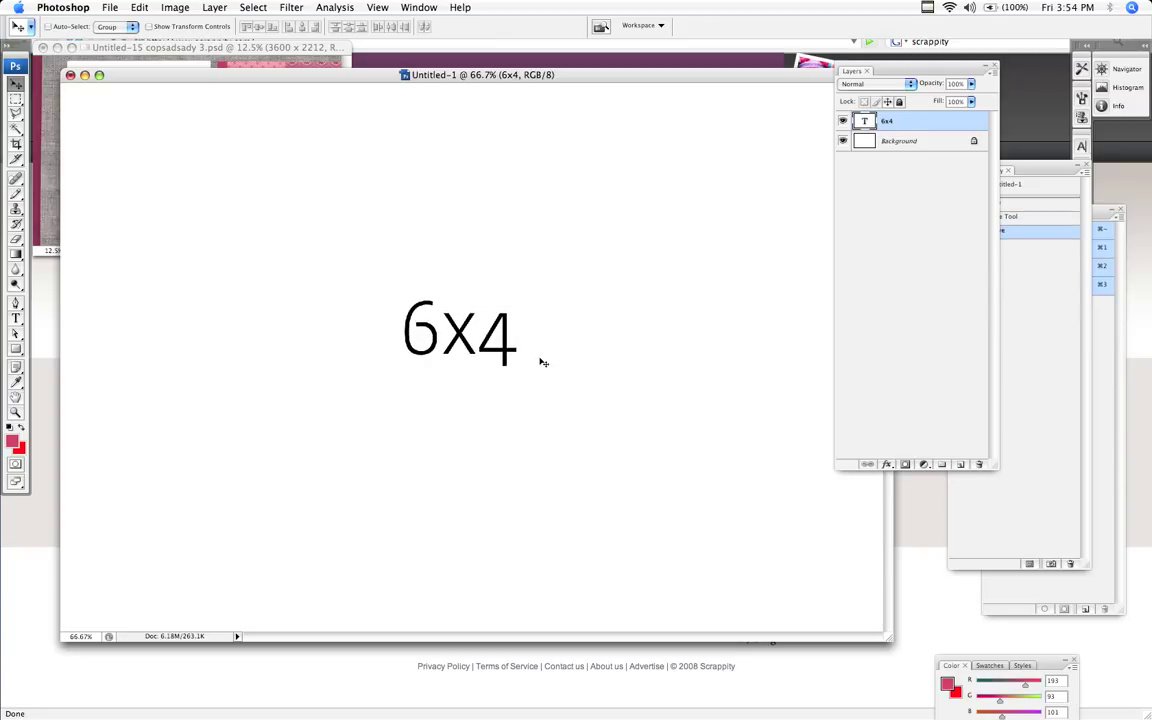
{"action": "key", "text": "super+minus"}
{"action": "key", "text": "super+minus"}
{"action": "key", "text": "super+minus"}
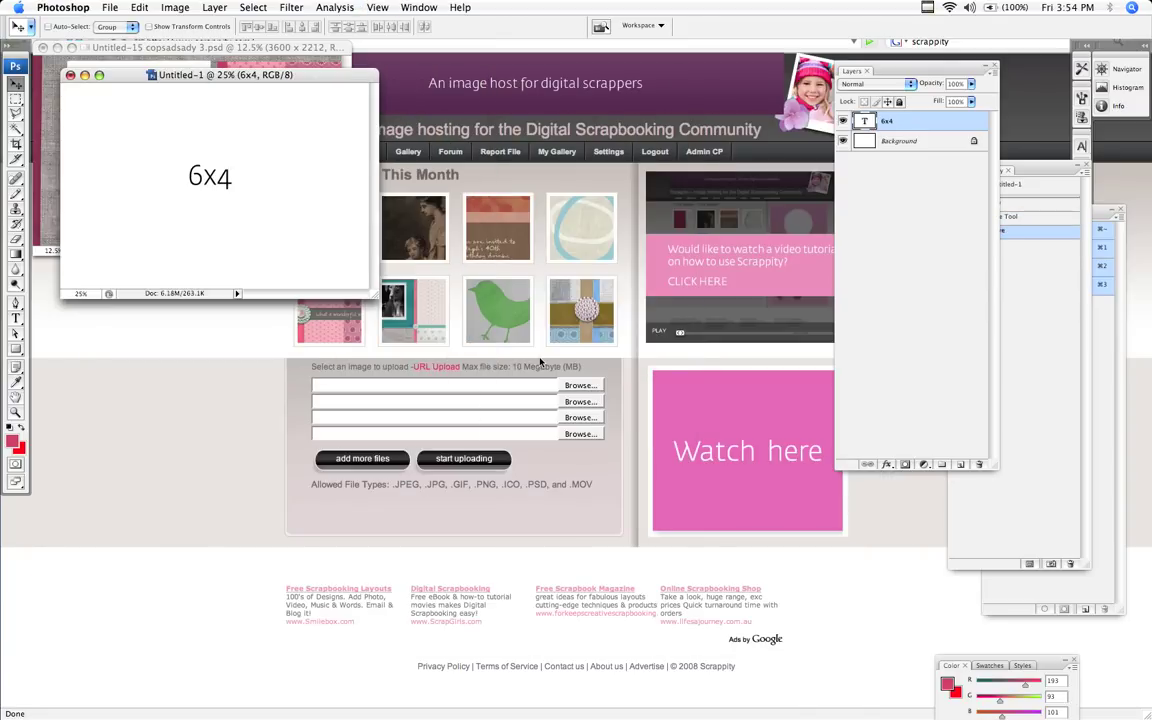
{"action": "left_click_drag", "start_coordinate": [280, 78], "coordinate": [605, 56]}
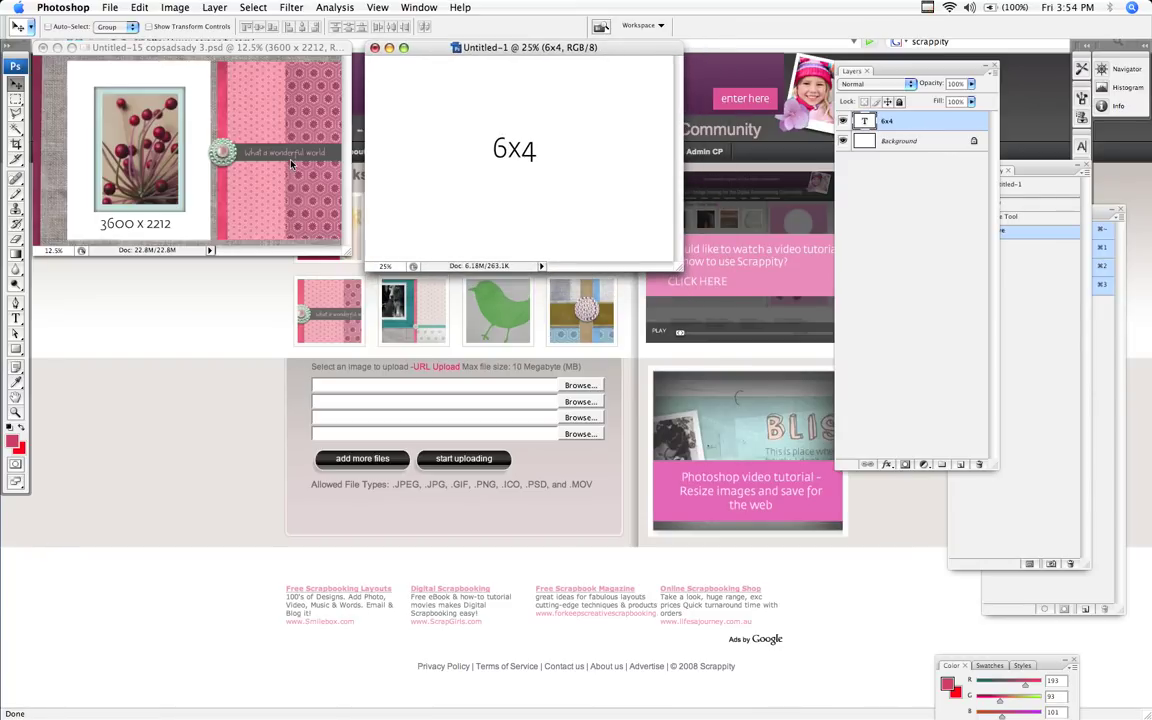
Drag the Untitled-15 scrapbook layout into Untitled-1 as a new '3600 x 2212' layer
{"action": "left_click", "coordinate": [222, 150]}
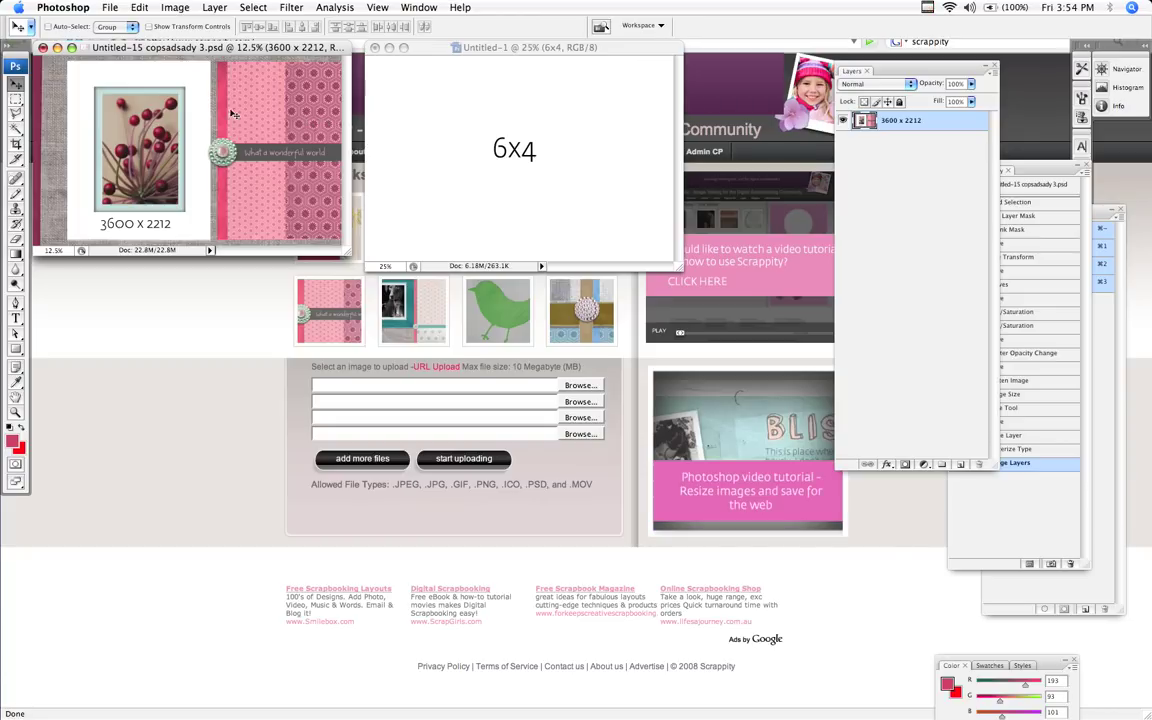
{"action": "left_click", "coordinate": [16, 84]}
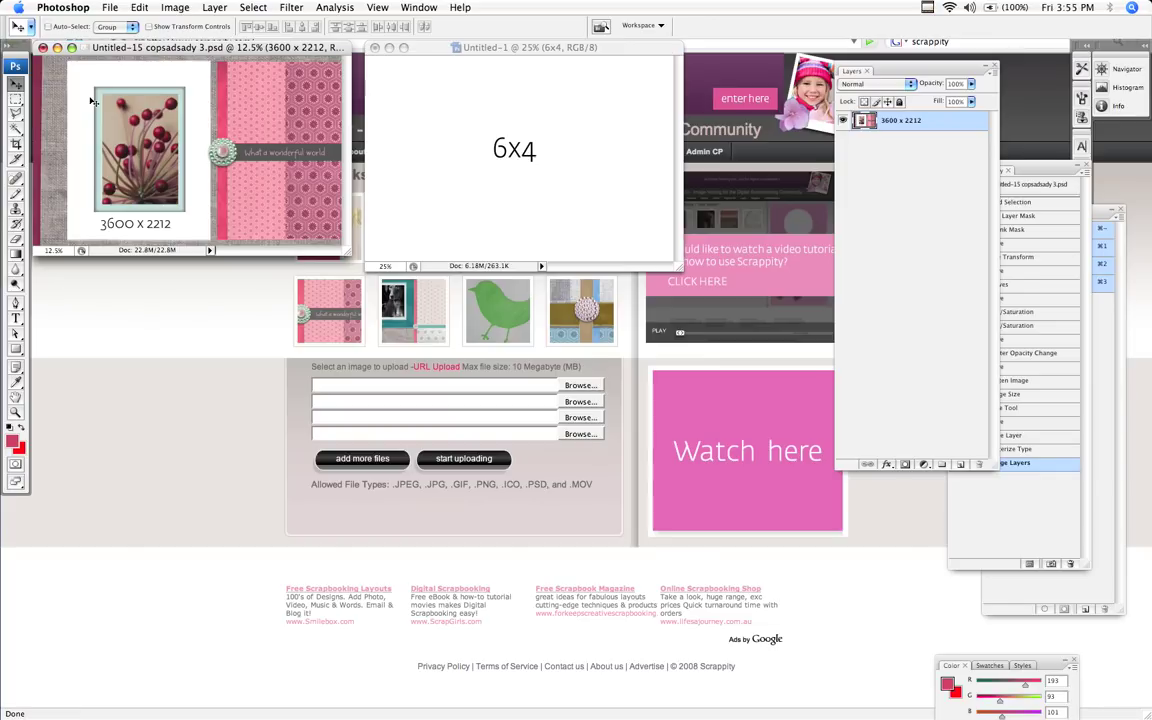
{"action": "left_click_drag", "start_coordinate": [92, 101], "coordinate": [422, 108]}
{"action": "left_click_drag", "start_coordinate": [77, 120], "coordinate": [625, 125]}
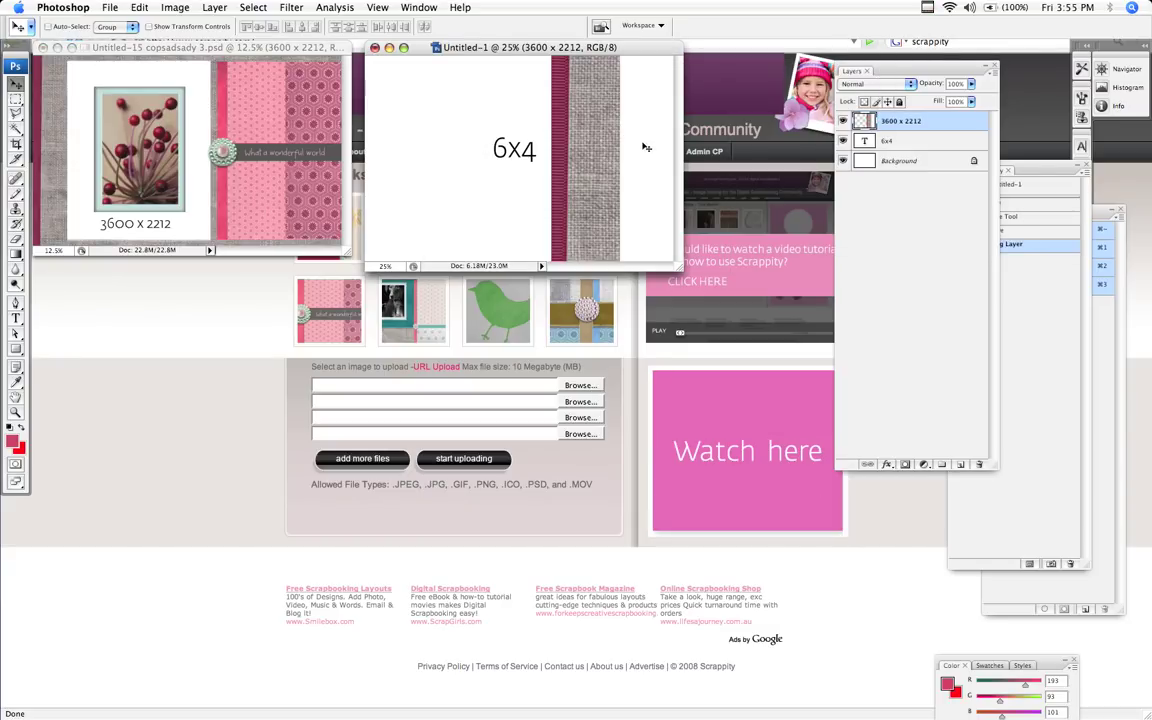
{"action": "key", "text": "ctrl+z"}
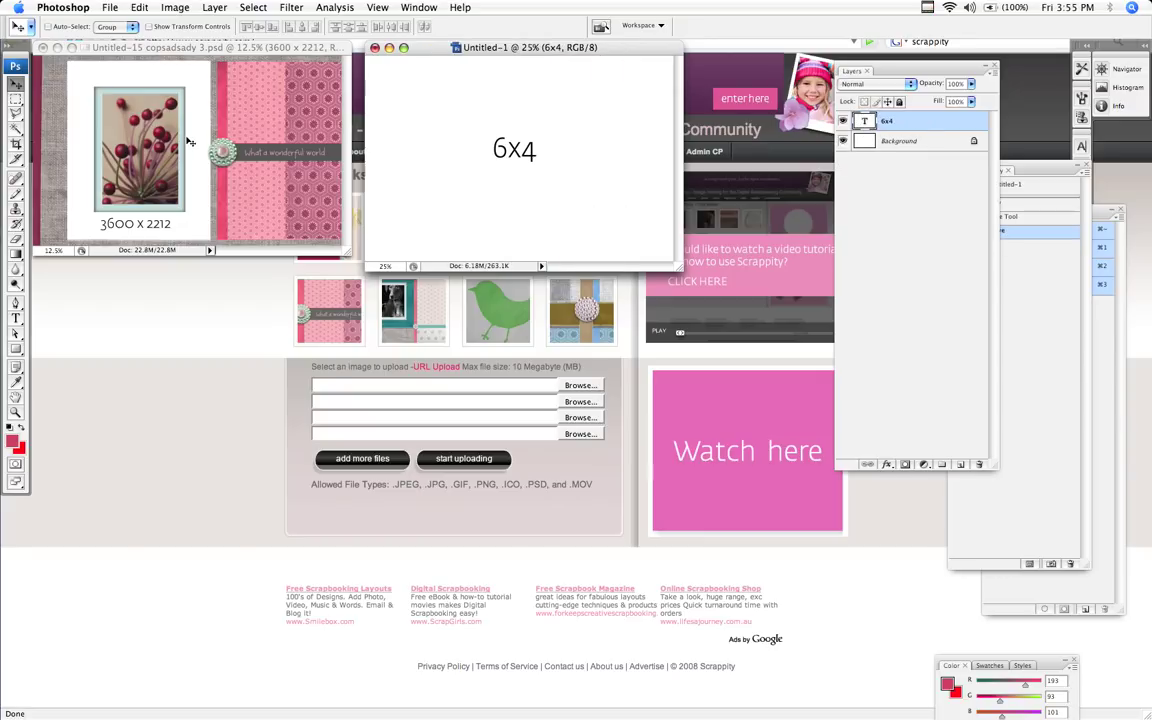
{"action": "left_click", "coordinate": [135, 140]}
{"action": "left_click_drag", "start_coordinate": [133, 140], "coordinate": [571, 187]}
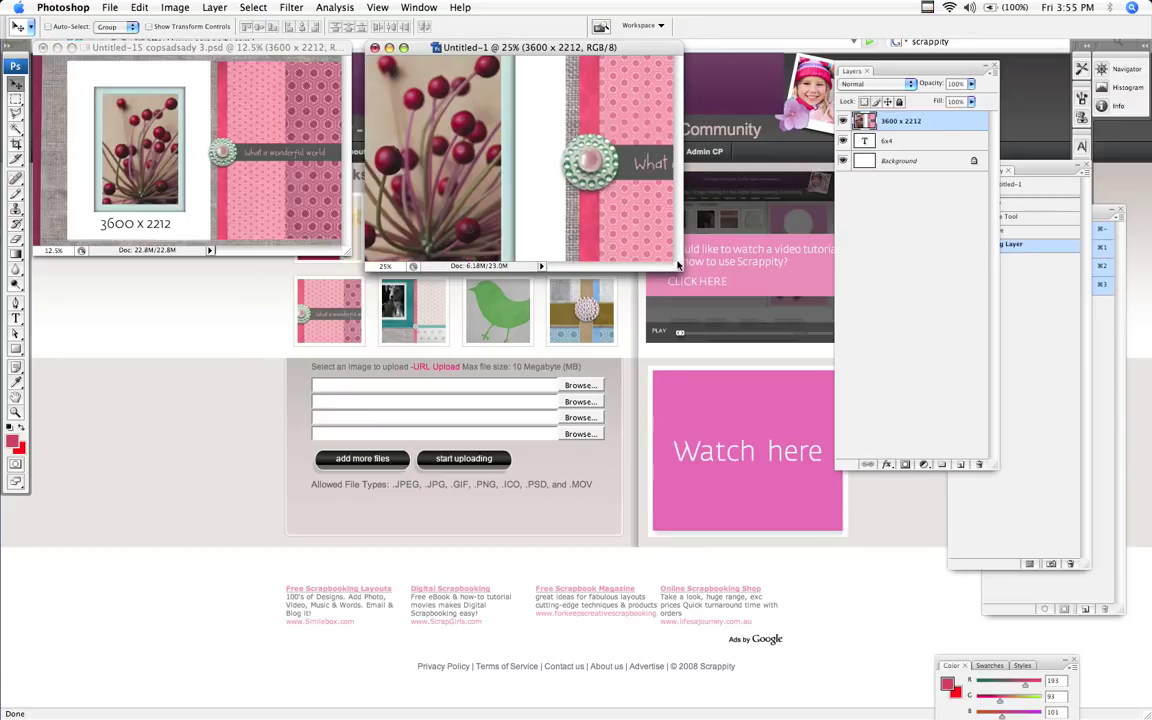
Close Untitled-15 and enlarge the Untitled-1 window to fill most of the workspace
{"action": "left_click", "coordinate": [180, 47]}
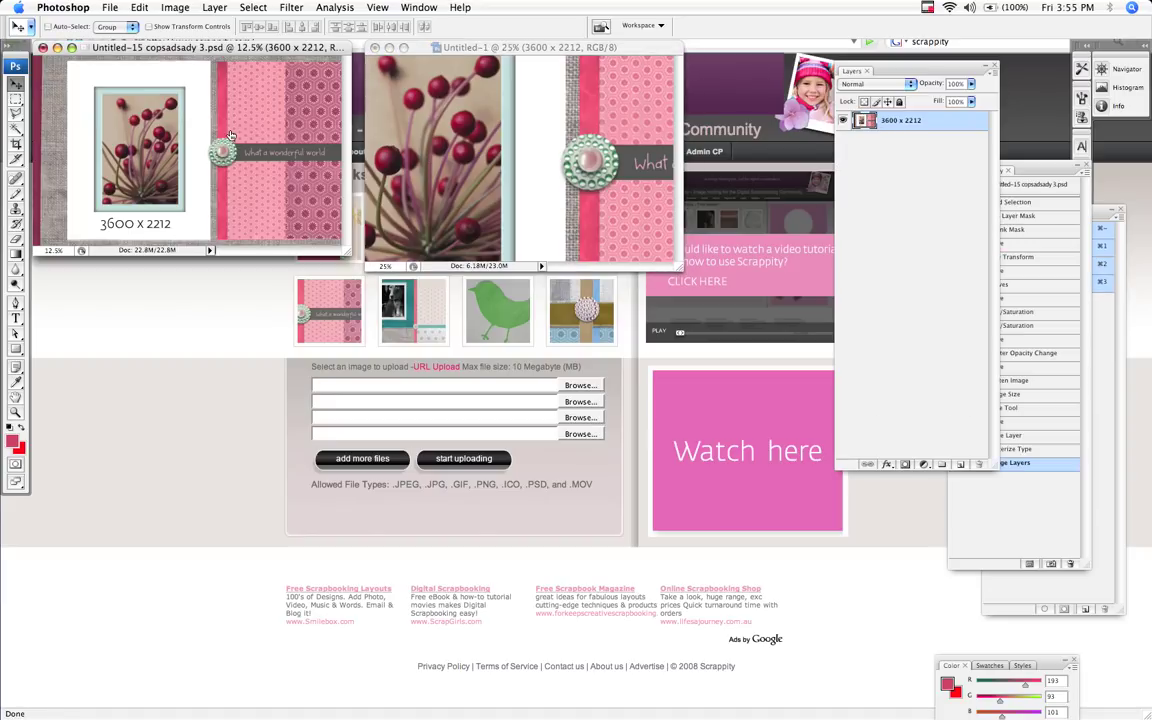
{"action": "left_click", "coordinate": [58, 49]}
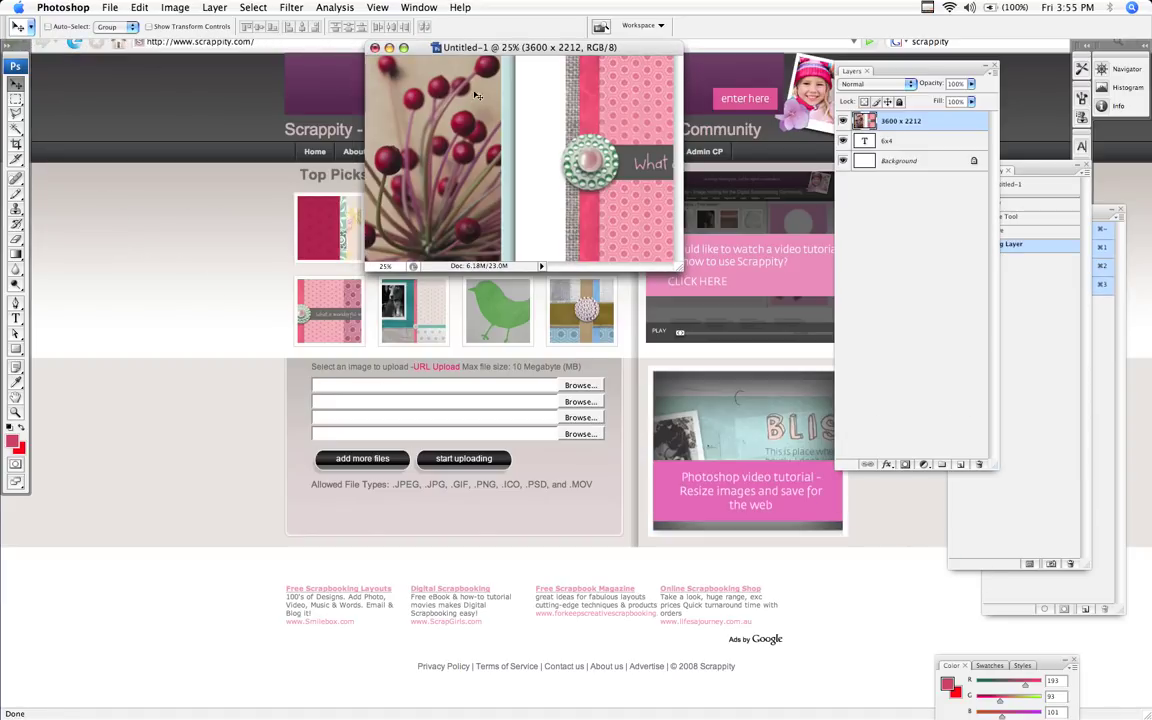
{"action": "left_click_drag", "start_coordinate": [476, 49], "coordinate": [183, 74]}
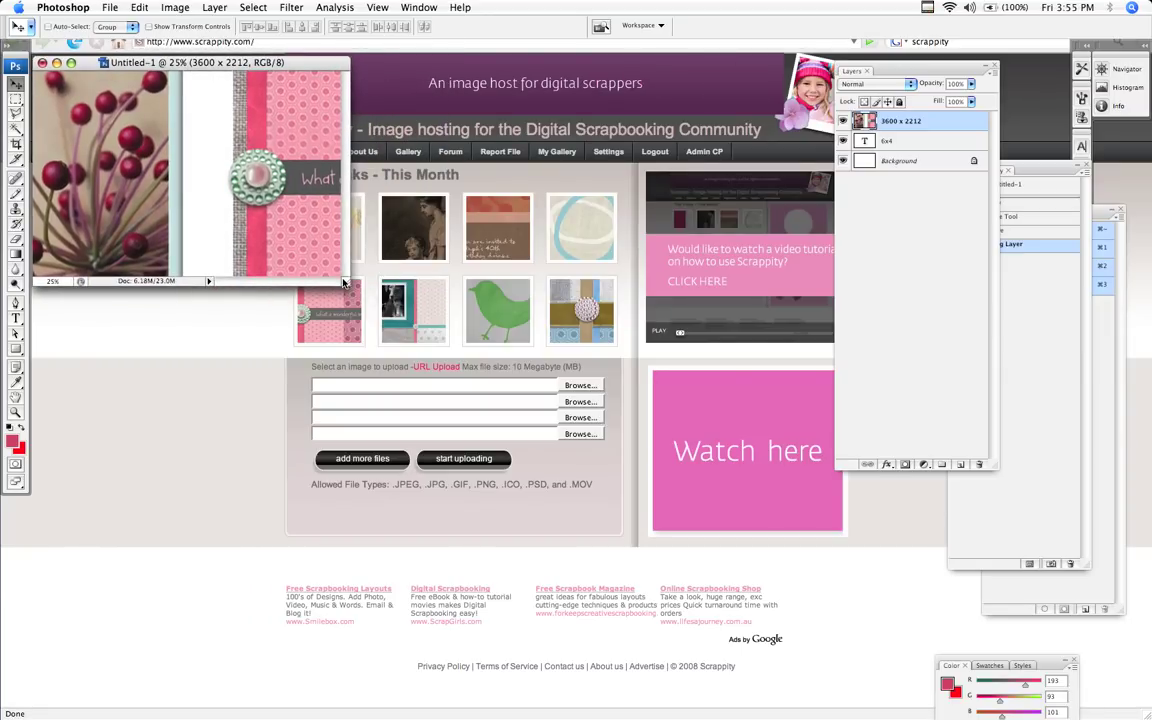
{"action": "left_click_drag", "start_coordinate": [352, 272], "coordinate": [1091, 622]}
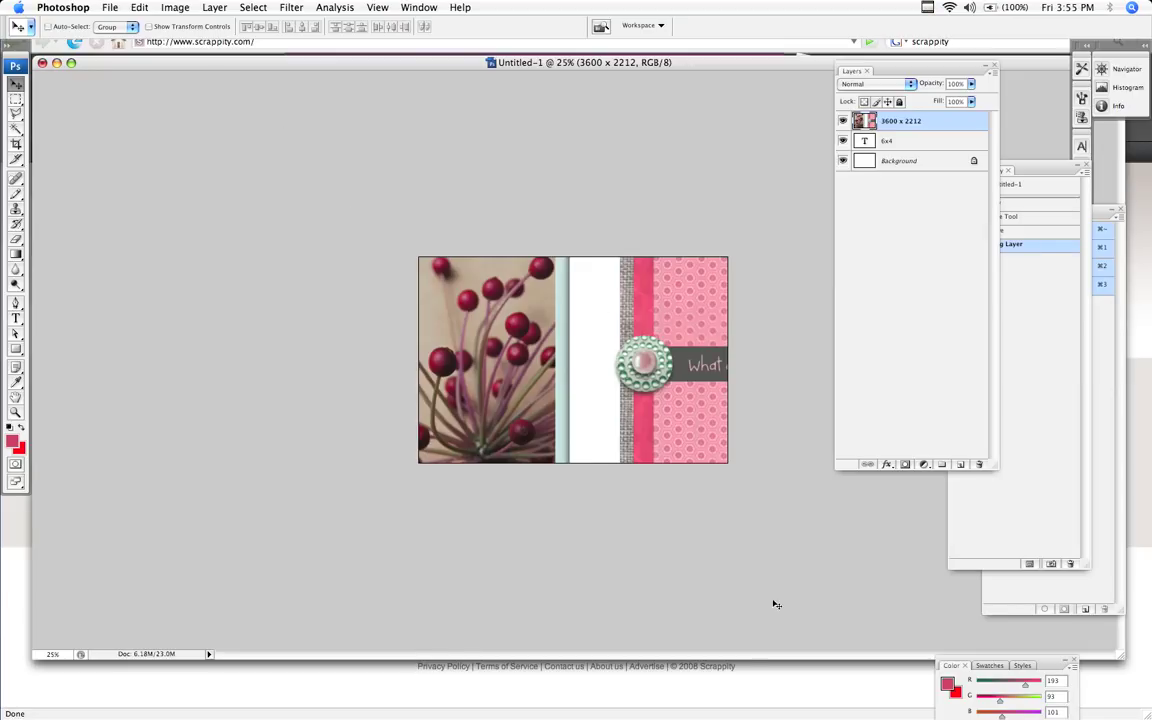
Scale the layout layer down to 51.9% and move it to fill the 6x4 canvas
{"action": "left_click", "coordinate": [136, 7]}
{"action": "mouse_move", "coordinate": [162, 259]}
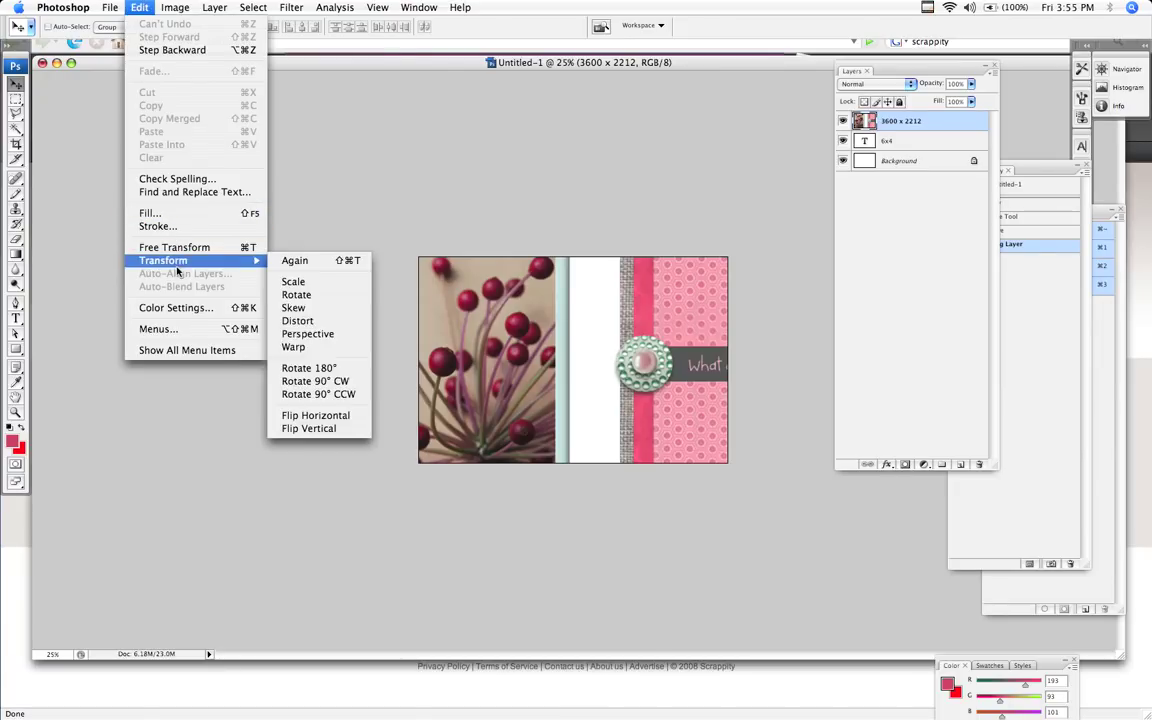
{"action": "left_click", "coordinate": [305, 284]}
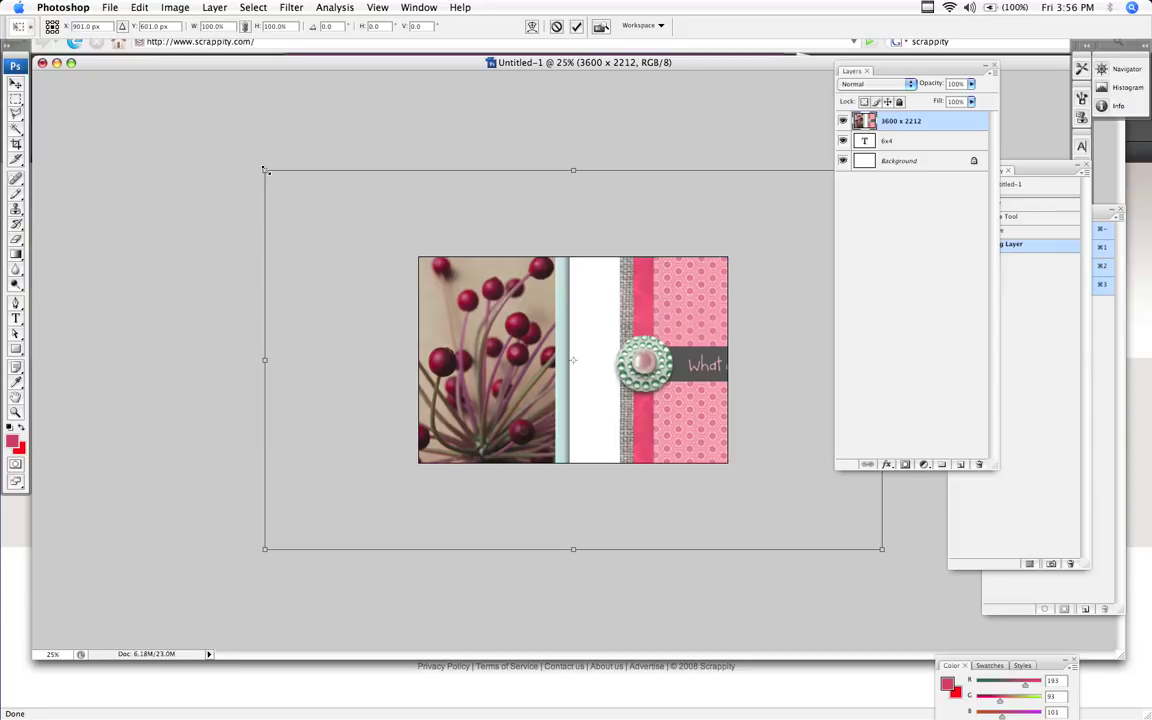
{"action": "left_click_drag", "start_coordinate": [265, 170], "coordinate": [566, 372]}
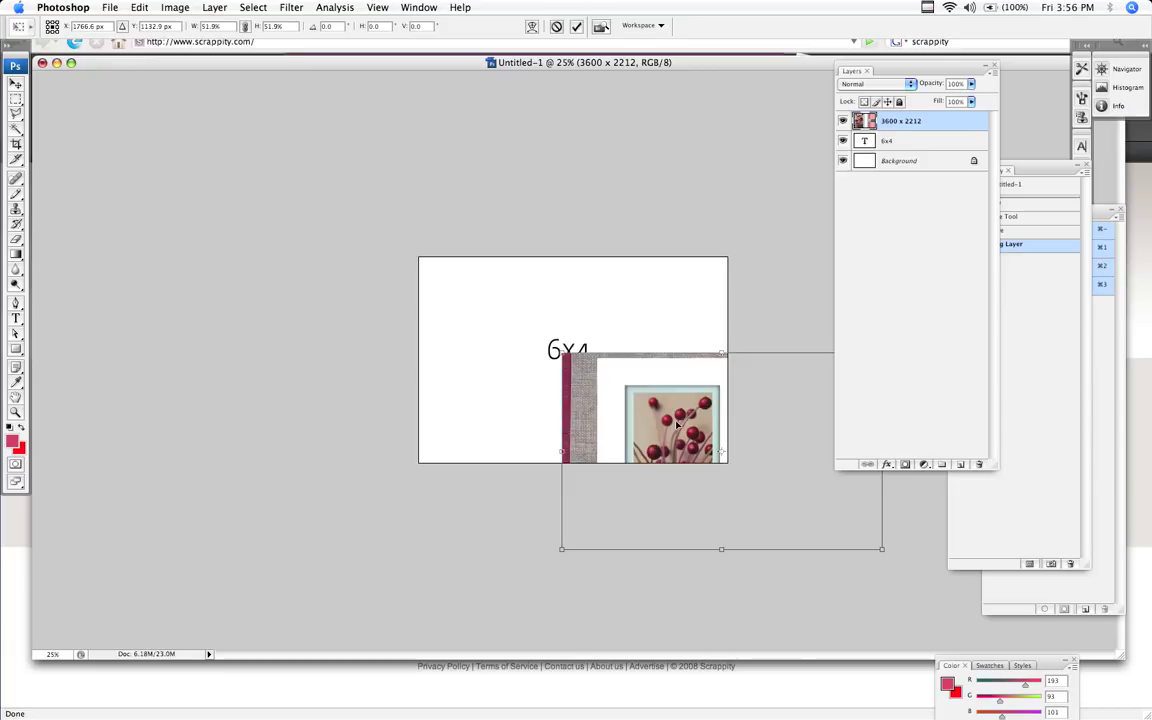
{"action": "left_click_drag", "start_coordinate": [674, 424], "coordinate": [521, 333]}
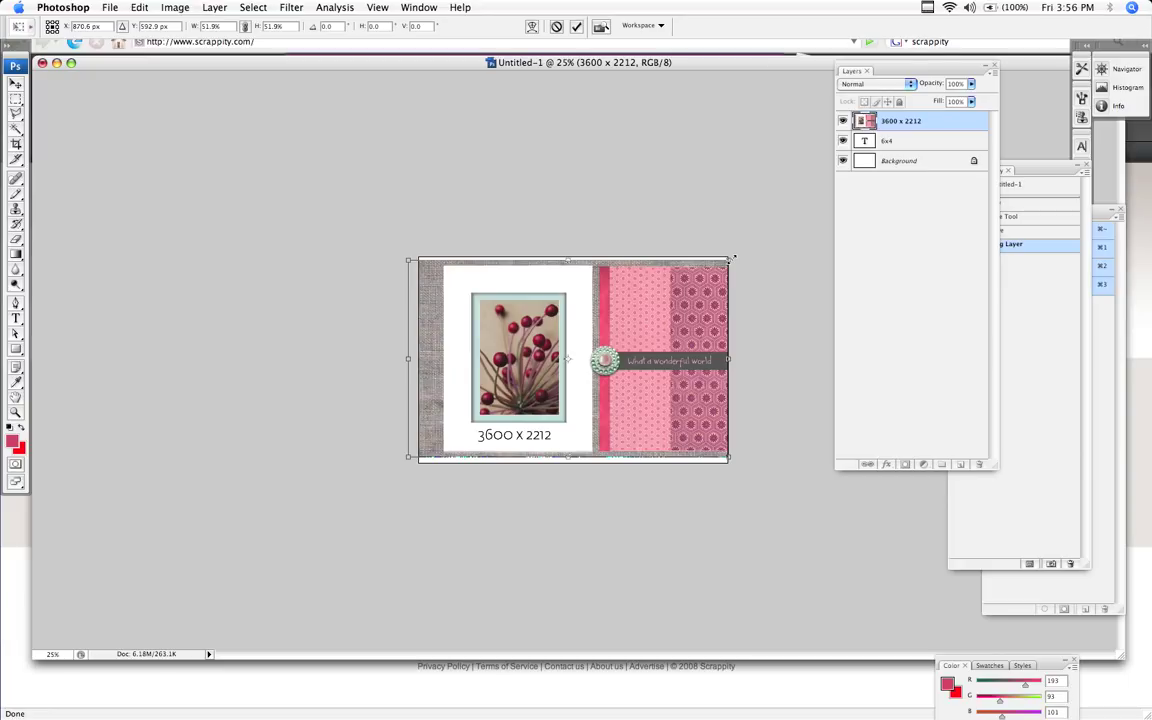
Fine-tune the layout to 47.3%, centred with a thin white border, and commit
{"action": "left_click_drag", "start_coordinate": [732, 259], "coordinate": [757, 250]}
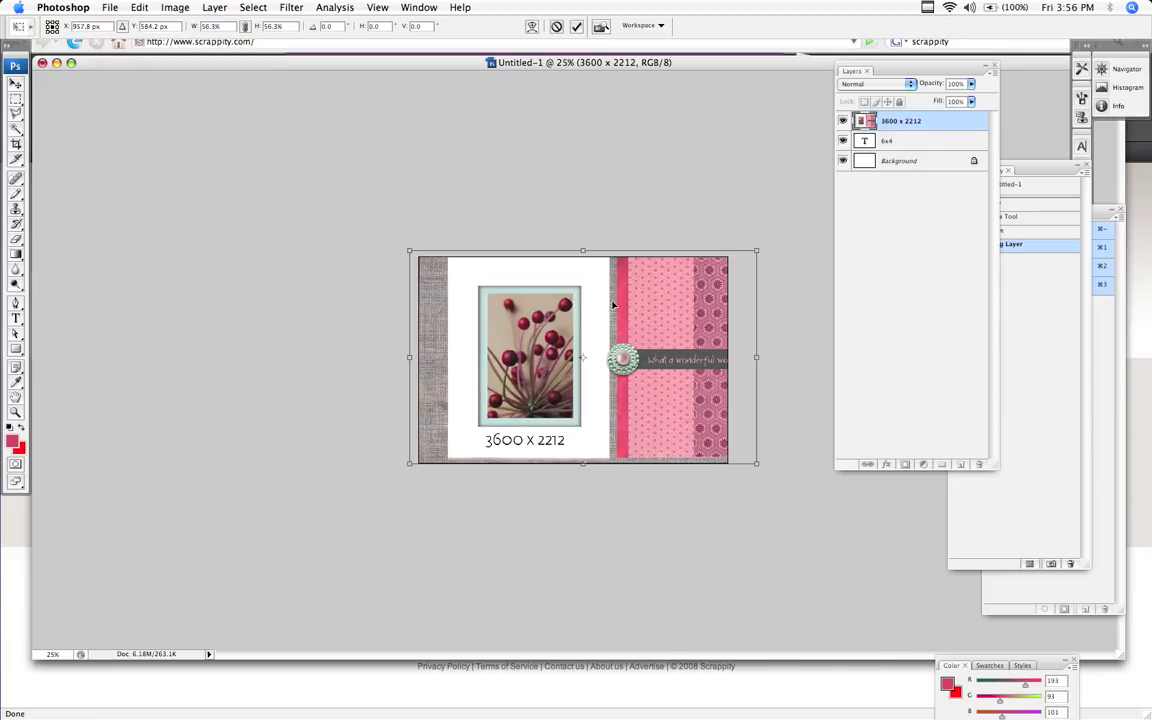
{"action": "left_click_drag", "start_coordinate": [613, 305], "coordinate": [603, 305]}
{"action": "left_click_drag", "start_coordinate": [748, 462], "coordinate": [742, 459]}
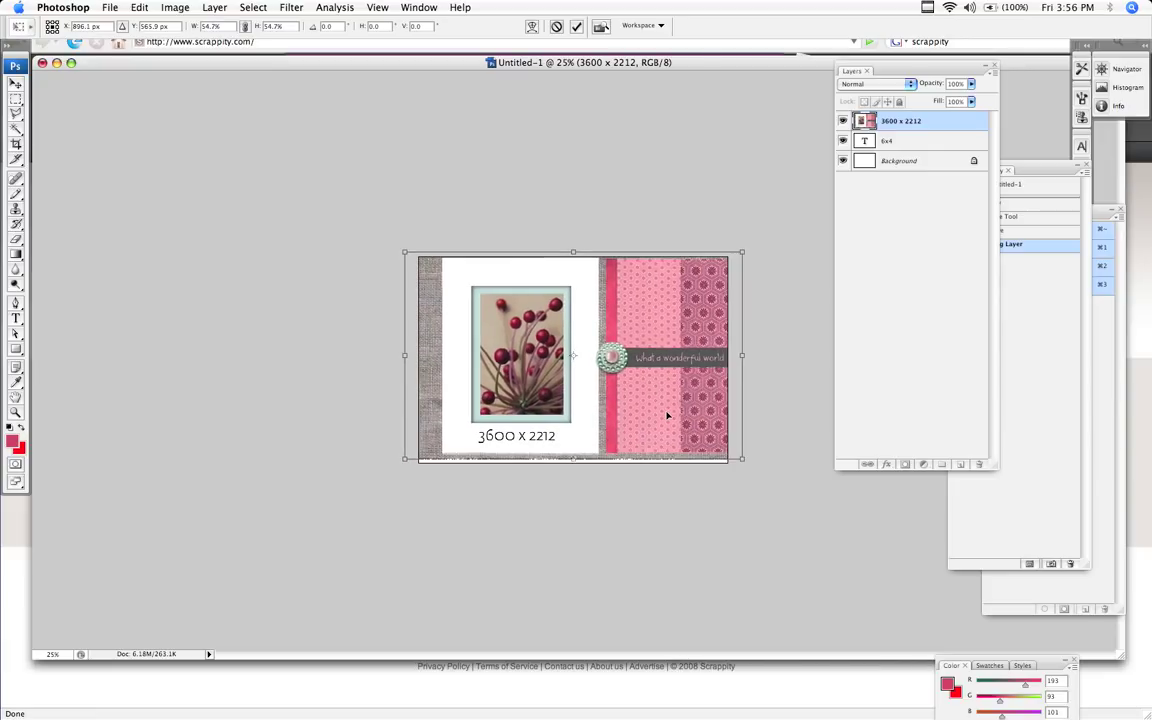
{"action": "left_click_drag", "start_coordinate": [667, 414], "coordinate": [665, 416]}
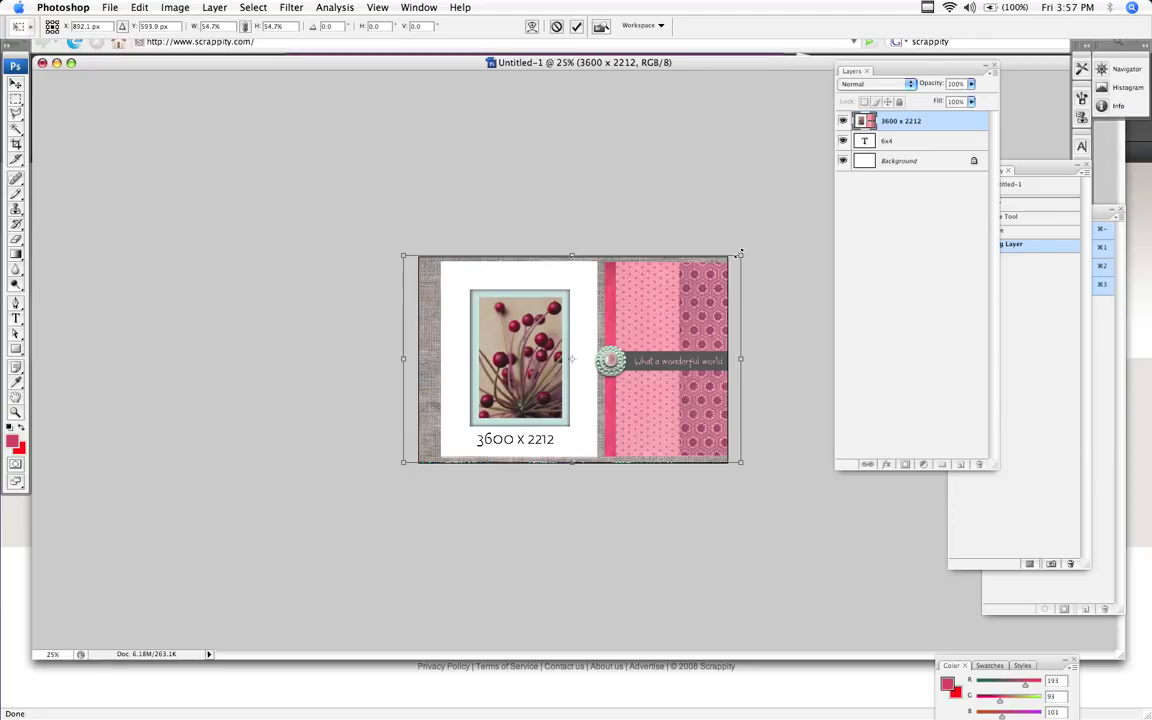
{"action": "left_click_drag", "start_coordinate": [740, 254], "coordinate": [716, 270]}
{"action": "left_click_drag", "start_coordinate": [639, 315], "coordinate": [634, 314]}
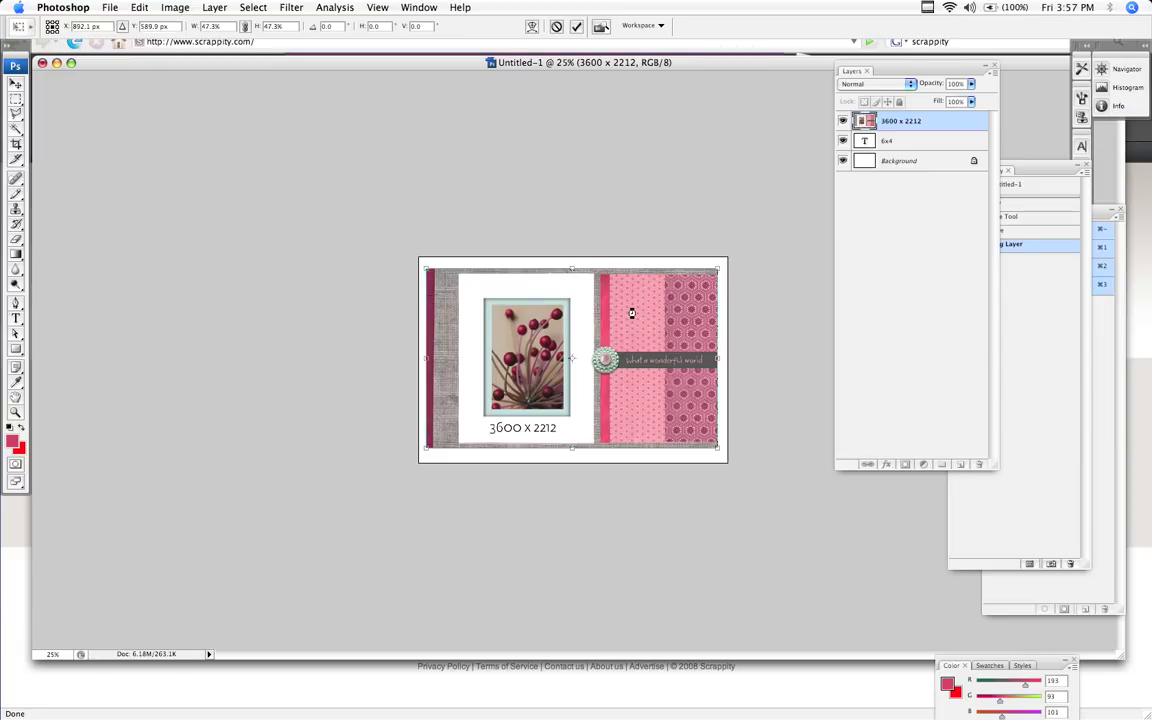
{"action": "key", "text": "Return"}
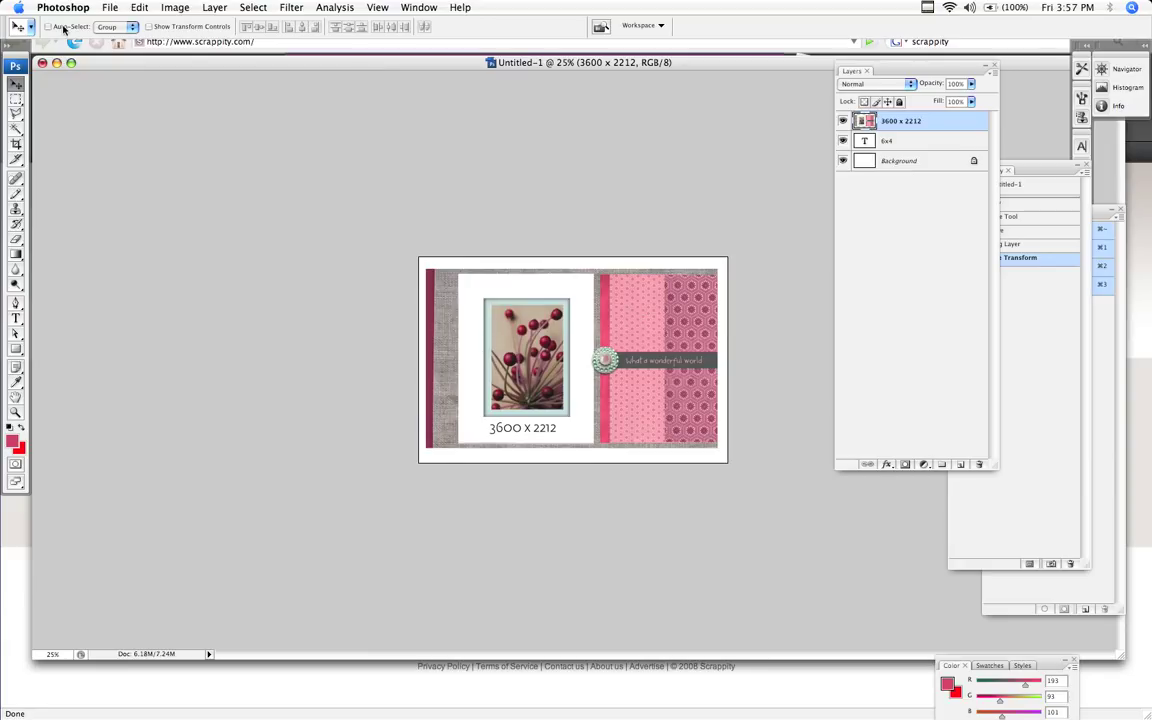
{"action": "left_click", "coordinate": [110, 7]}
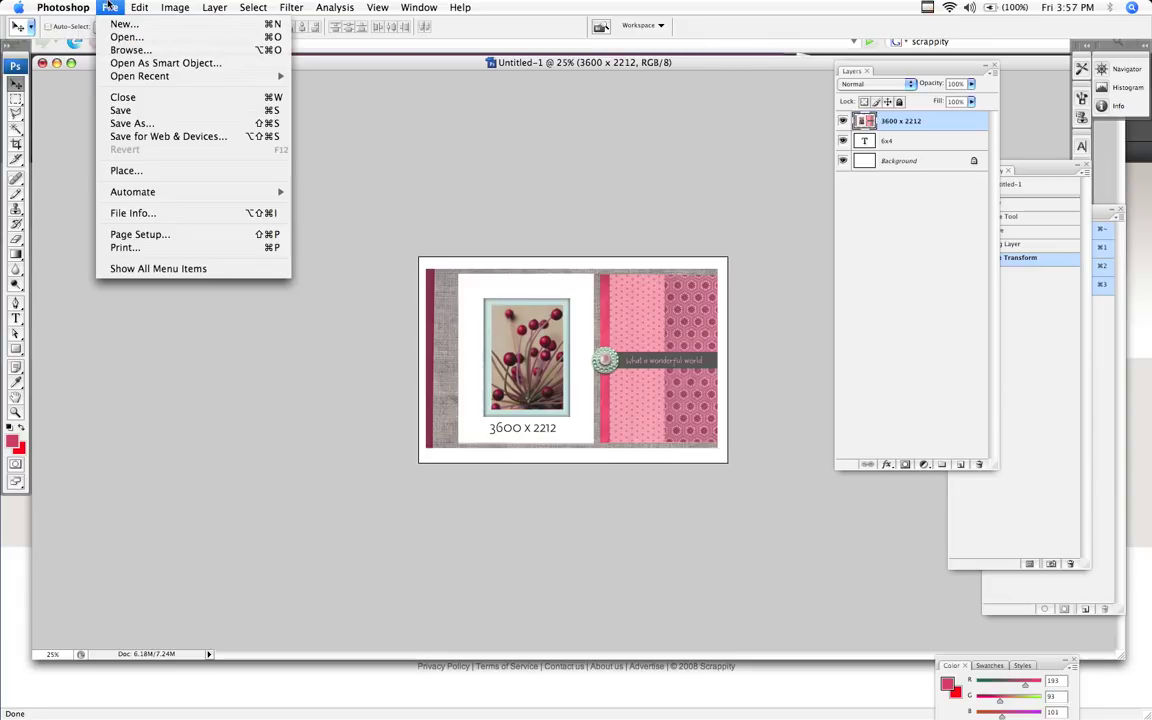
{"action": "left_click", "coordinate": [150, 117]}
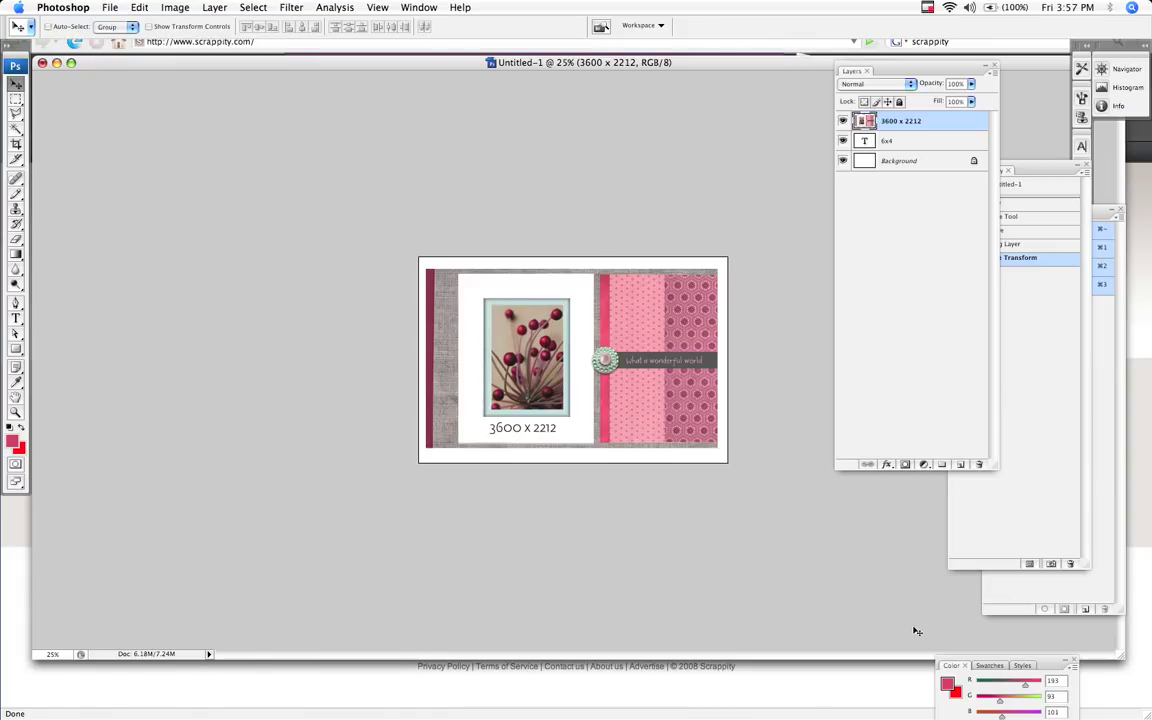